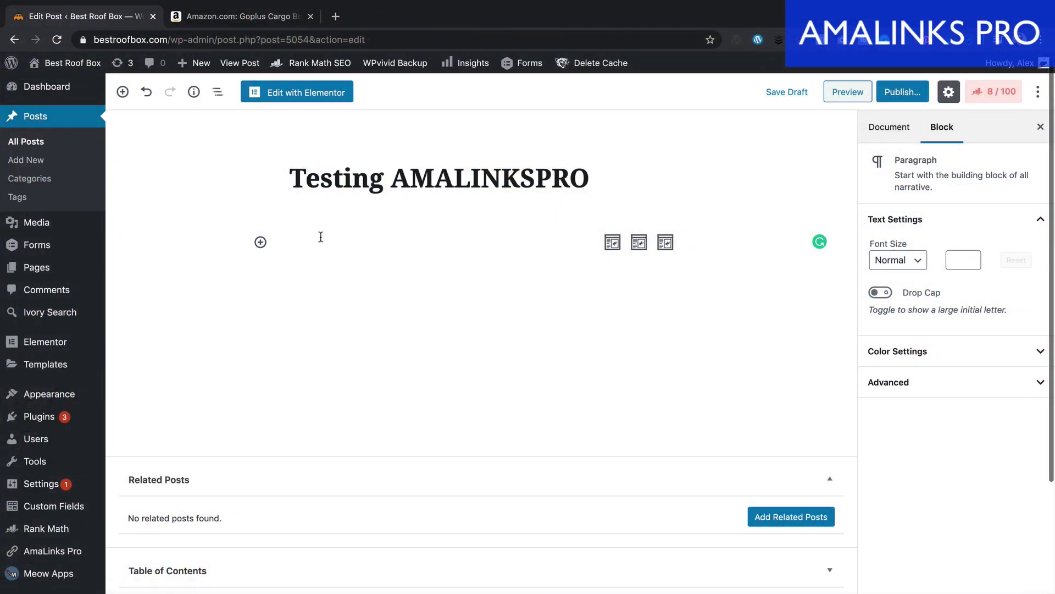
# Paste the AmaLinks Pro autoshowcase shortcode and replace ASIN-HERE with ASIN B07K762SRY
pyautogui.write('[amalinkspro_autoshowcase asin="ASIN-HERE" /]')
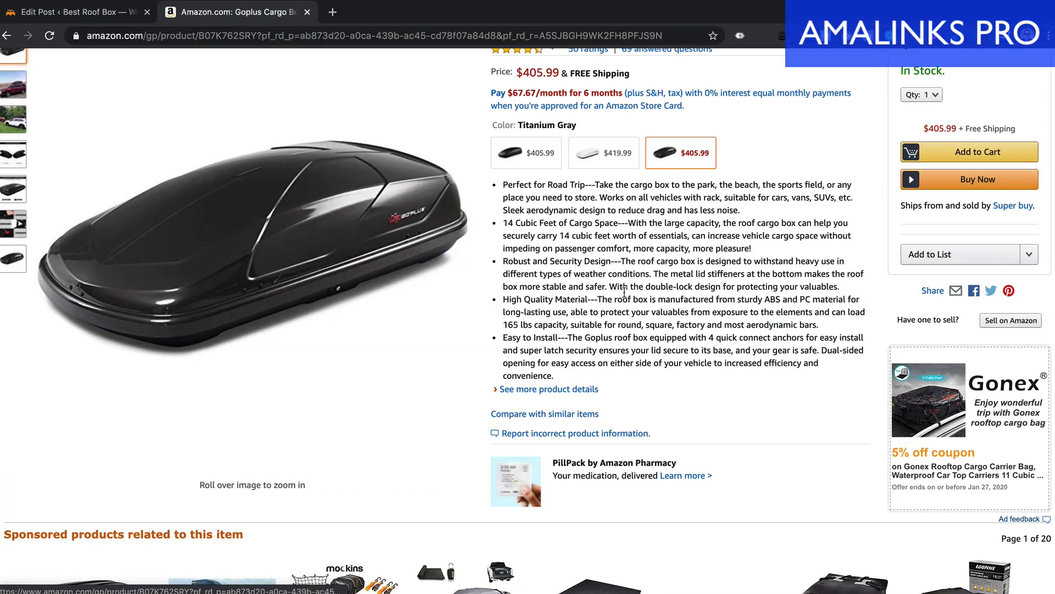
pyautogui.scroll(-10, 625, 296)
pyautogui.scroll(-15, 625, 297)
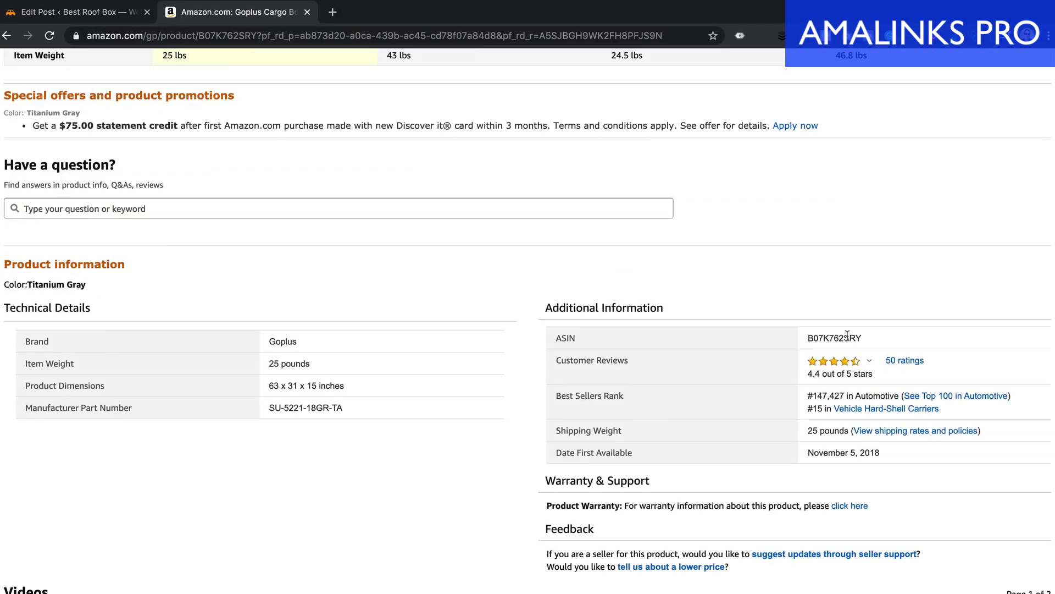
pyautogui.click(77, 11)
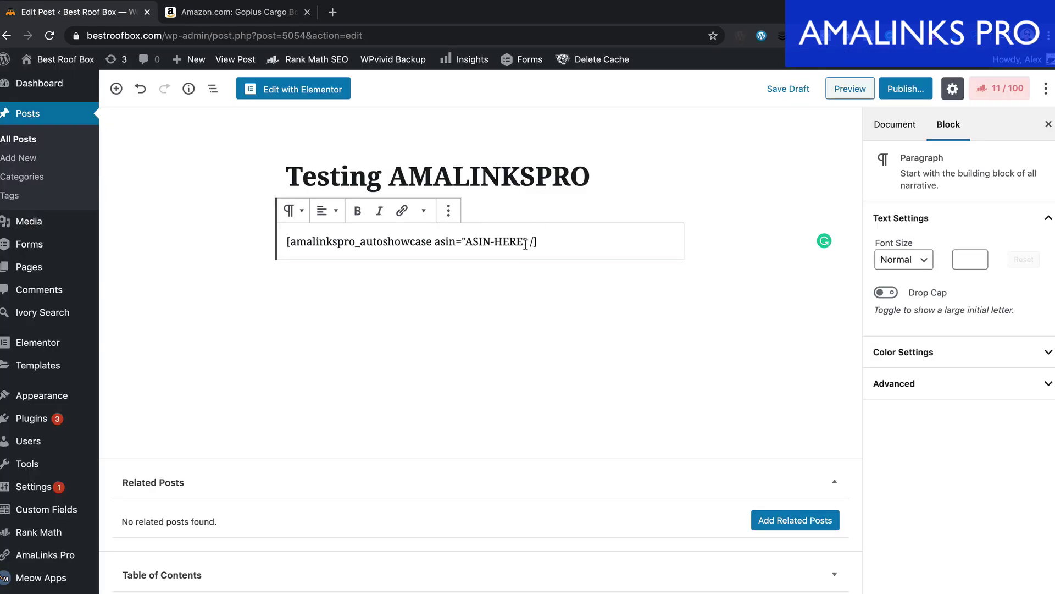
pyautogui.moveTo(473, 242); pyautogui.dragTo(465, 242)
pyautogui.write('B07K762SRY')
# Save the post as a draft and preview the Goplus Cargo Box showcase priced $405.99
pyautogui.click(802, 91)
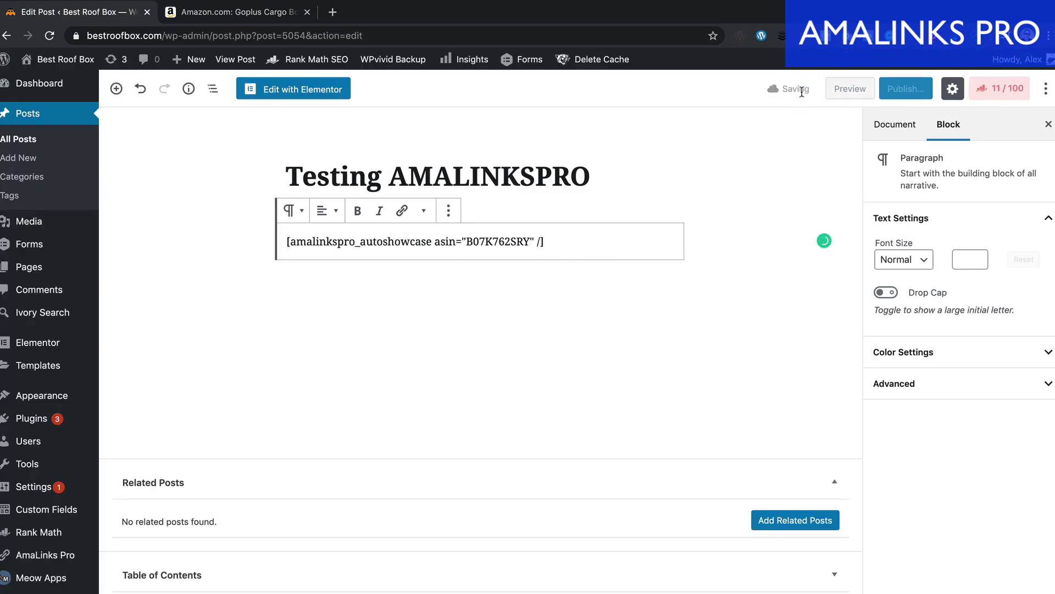
pyautogui.click(856, 91)
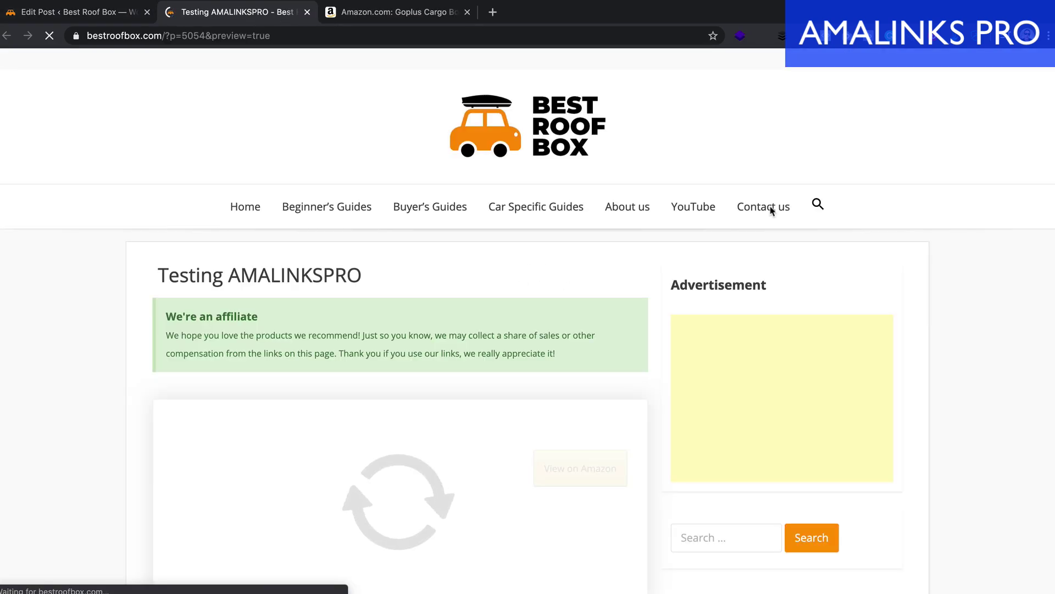
pyautogui.scroll(-3, 687, 201)
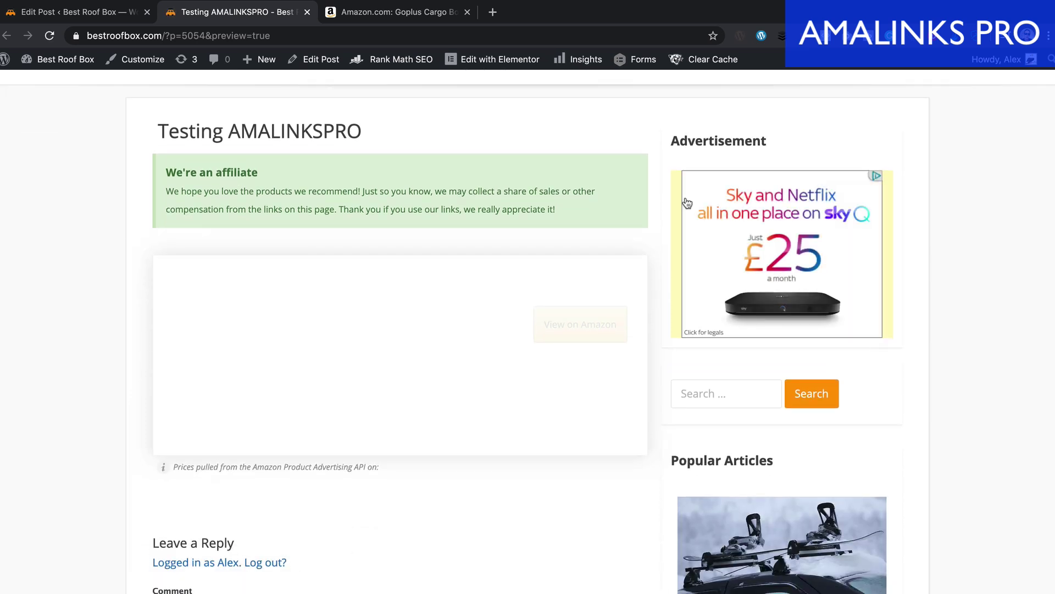
pyautogui.scroll(-3, 687, 202)
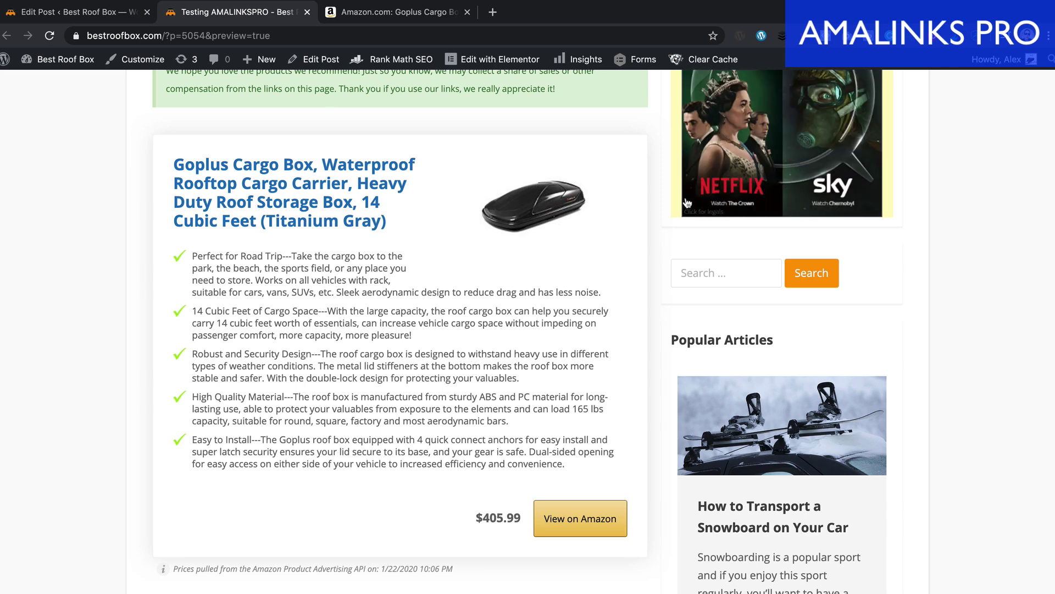
pyautogui.scroll(-1, 687, 202)
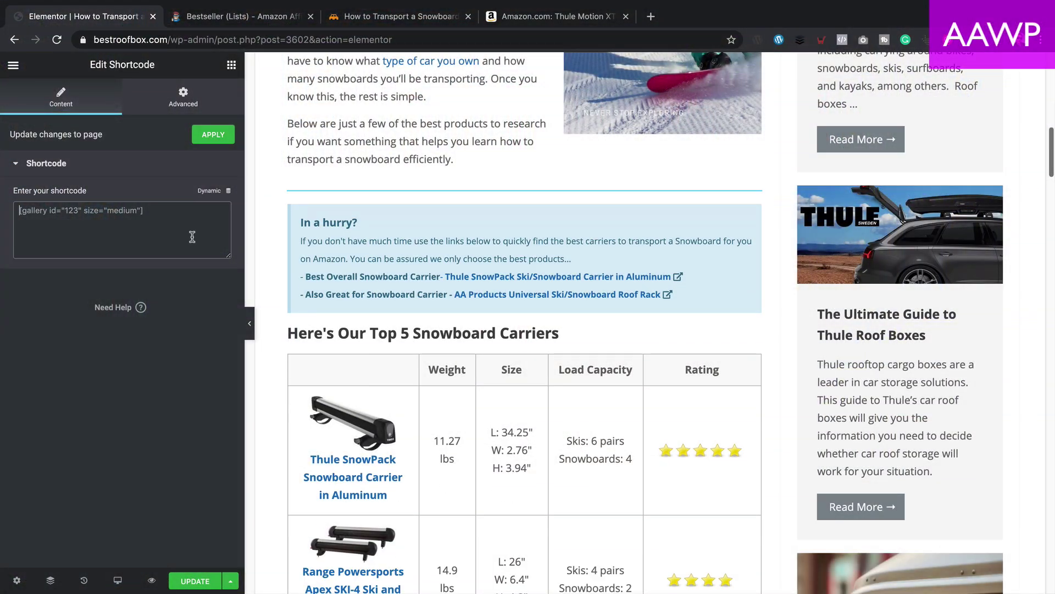
# Paste the [amazon bestseller] shortcode into the widget and change '4k monitor' to 'roof box'
pyautogui.click(193, 237)
pyautogui.write('[amazon bestseller="4k monitor" items="2"]')
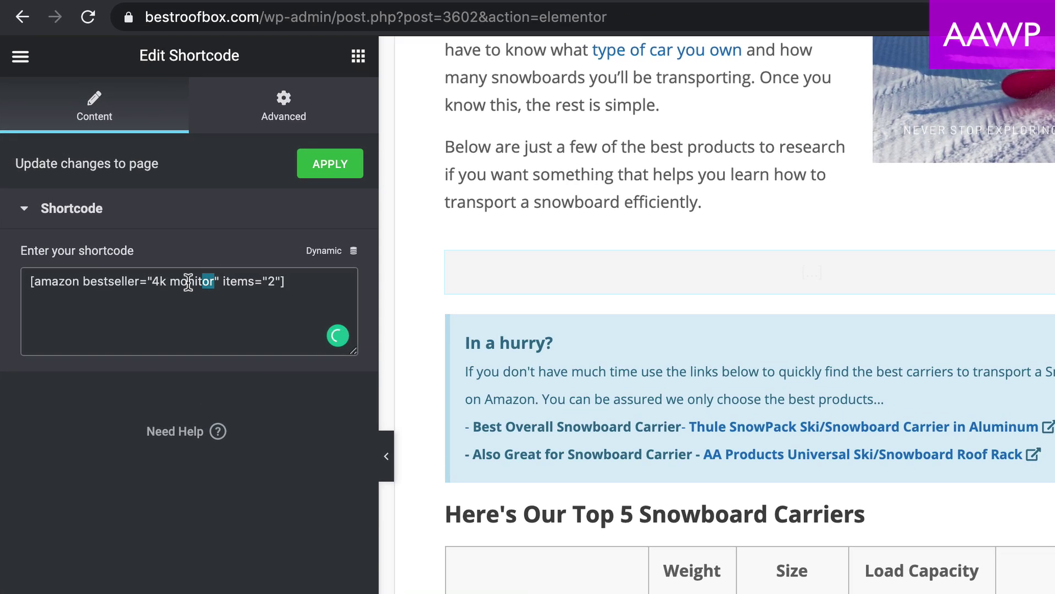
pyautogui.moveTo(196, 281); pyautogui.dragTo(152, 281)
pyautogui.write('roof box')
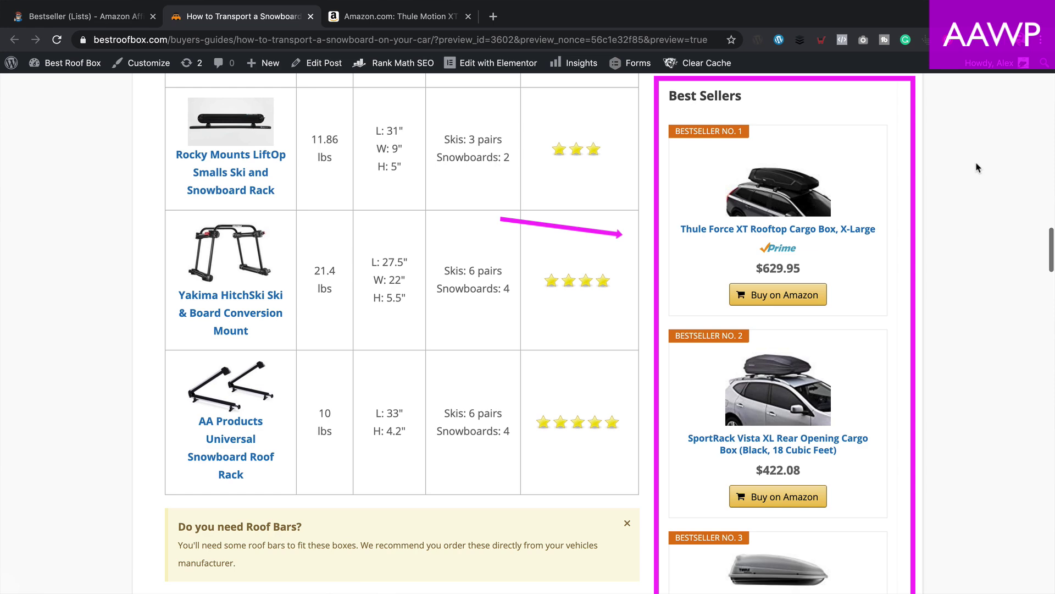
pyautogui.scroll(-4, 976, 167)
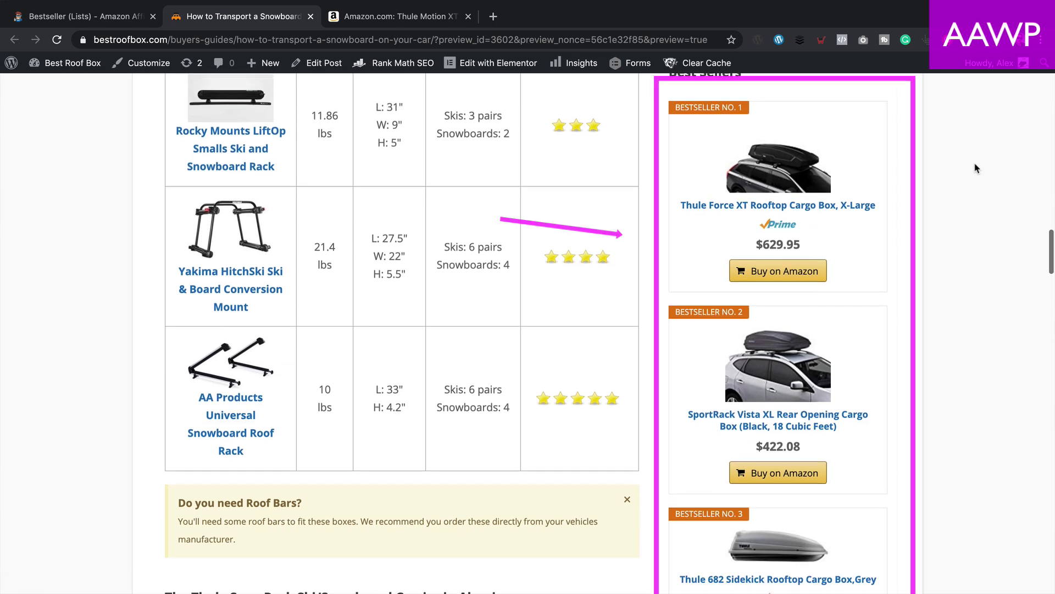
pyautogui.scroll(3, 976, 168)
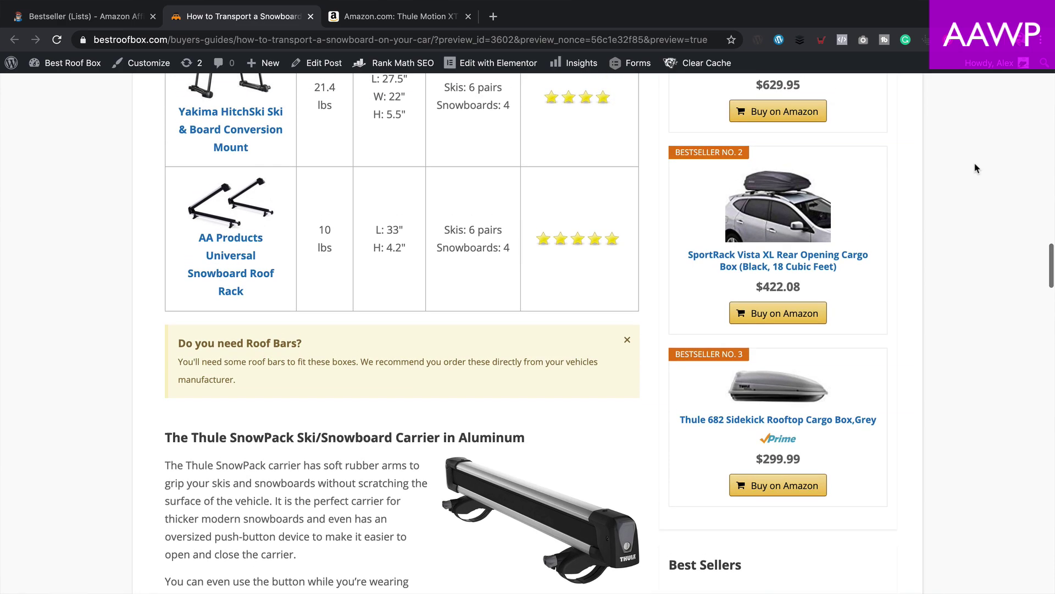
pyautogui.scroll(1, 976, 168)
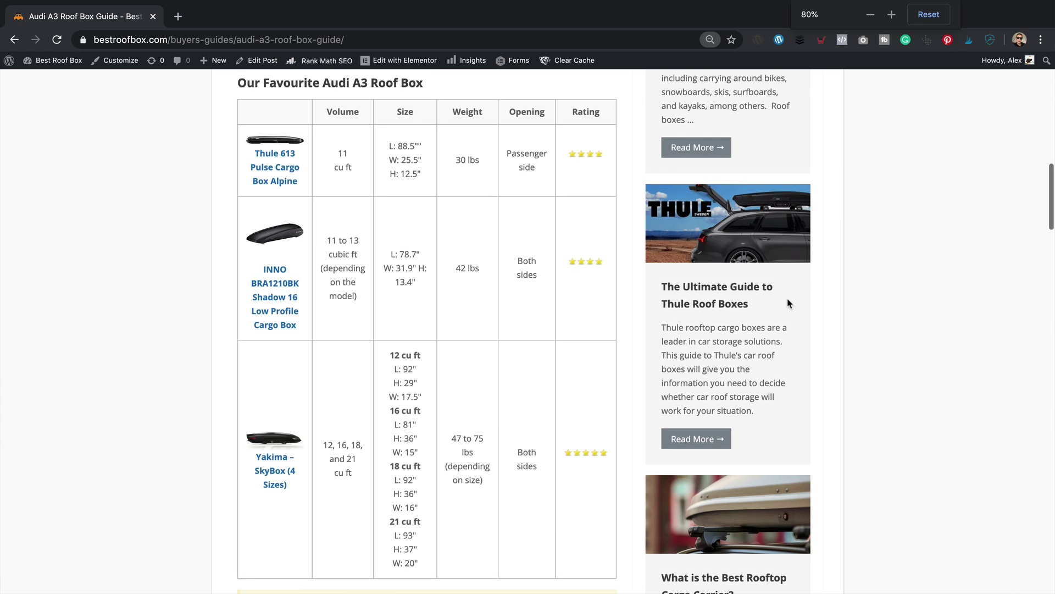
pyautogui.scroll(1, 789, 304)
pyautogui.scroll(-1, 789, 304)
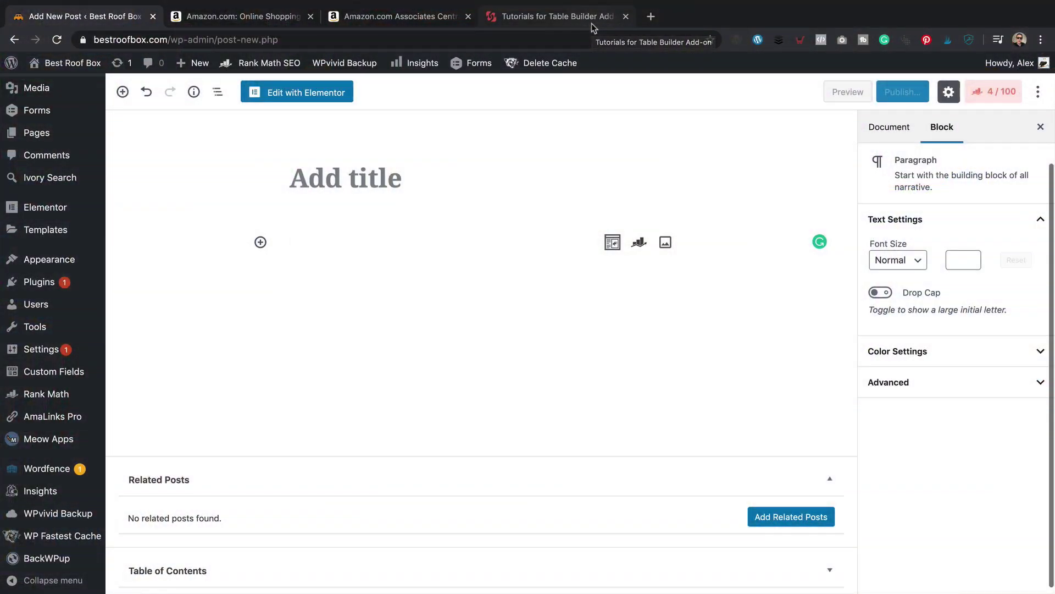
# Add a Product Comparison Table block and create a new table named 'Roofboxes'
pyautogui.click(260, 242)
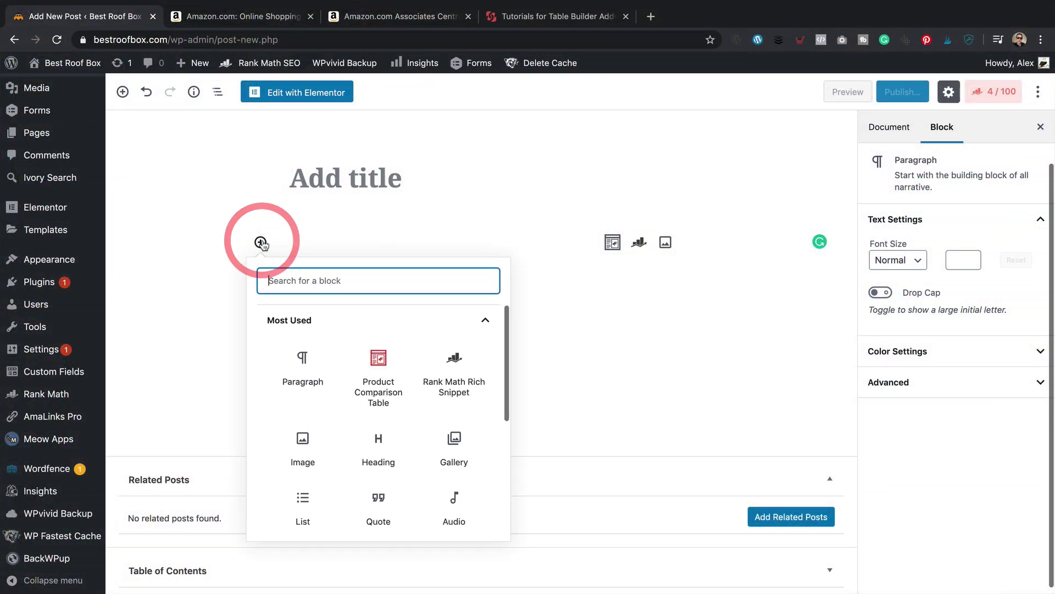
pyautogui.click(388, 367)
pyautogui.click(989, 261)
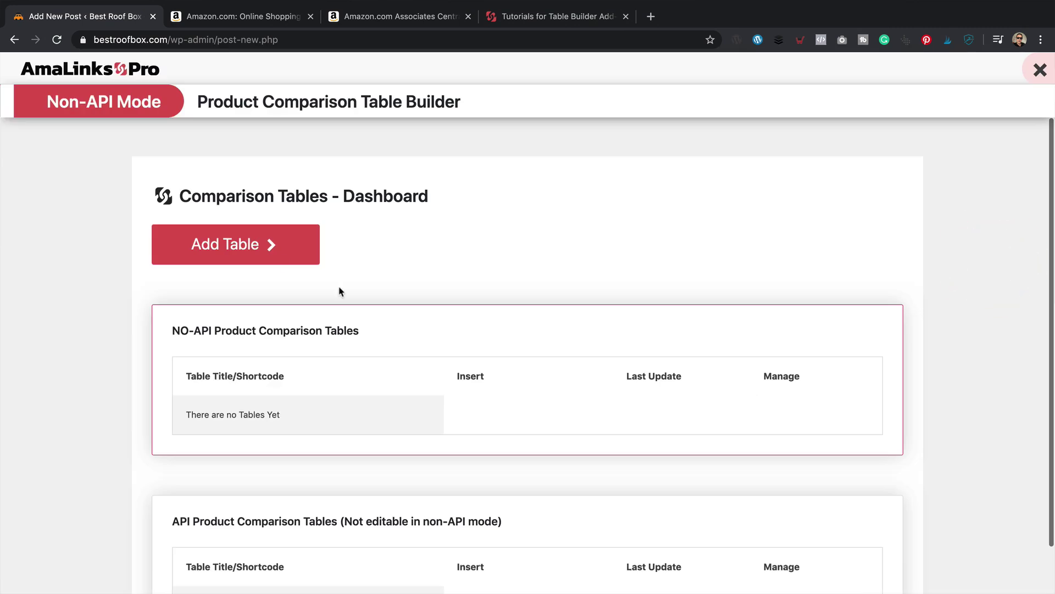
pyautogui.click(271, 243)
pyautogui.click(344, 228)
pyautogui.write('Roofboxe')
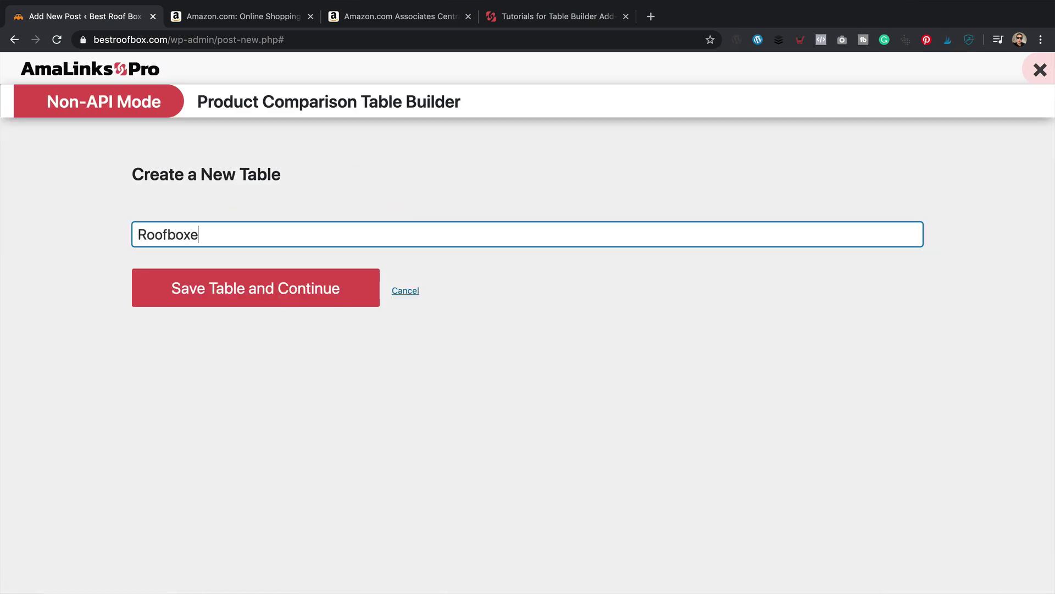
pyautogui.write('s')
pyautogui.click(310, 291)
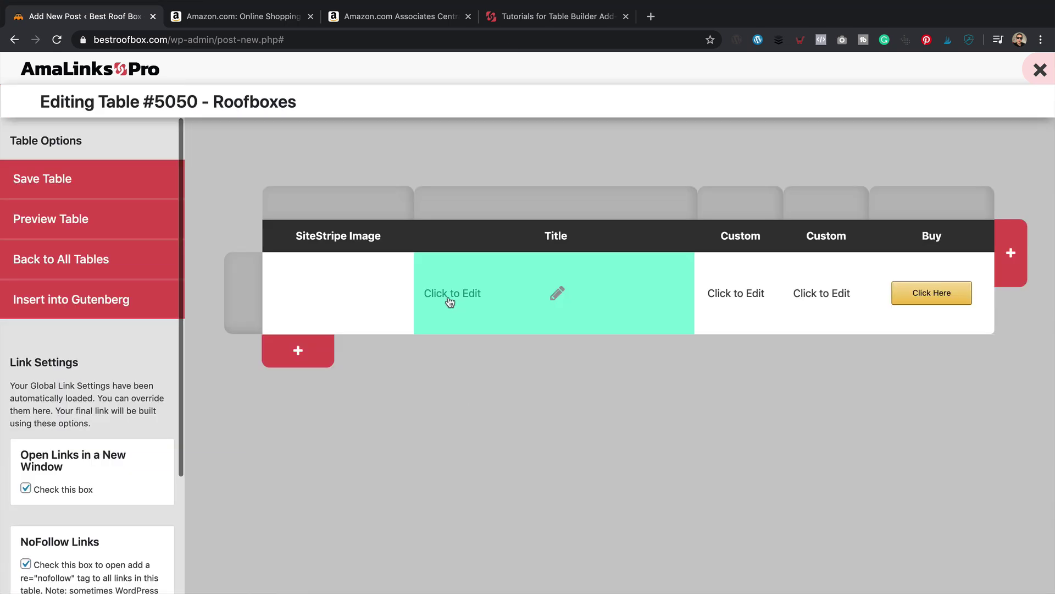
# Copy the Amazon SiteStripe image code and insert it as the first row's product image
pyautogui.click(448, 306)
pyautogui.click(343, 295)
pyautogui.click(288, 16)
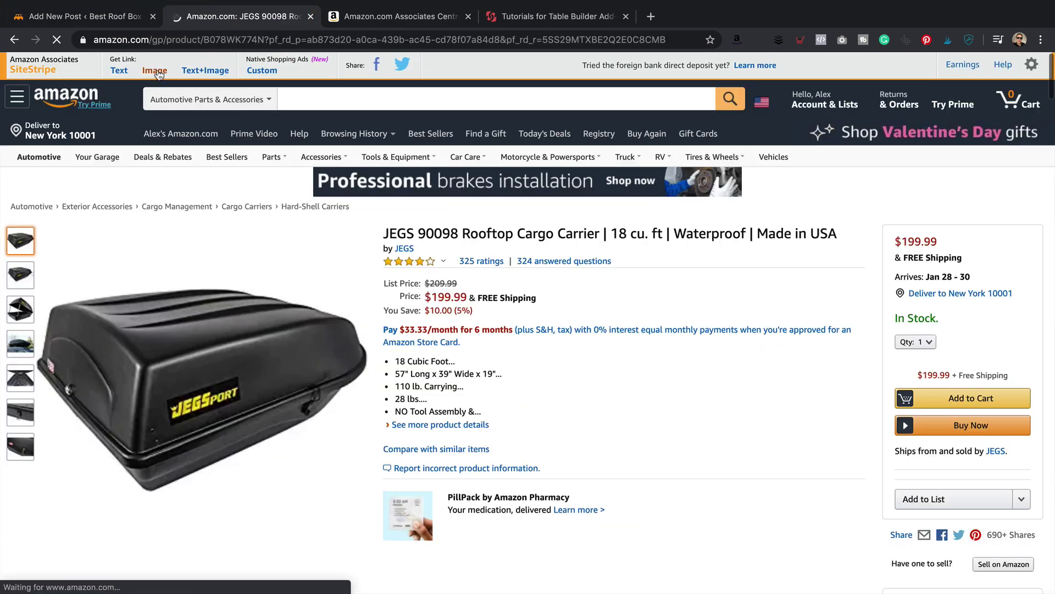
pyautogui.click(154, 70)
pyautogui.rightClick(136, 295)
pyautogui.click(164, 323)
pyautogui.click(102, 17)
pyautogui.rightClick(330, 300)
pyautogui.click(353, 379)
pyautogui.click(365, 327)
# Title the first row 'Jeggs', rename the Custom column 'verdict' and enter 'great'
pyautogui.click(471, 304)
pyautogui.write('Jeggs')
pyautogui.click(737, 229)
pyautogui.write('verdict')
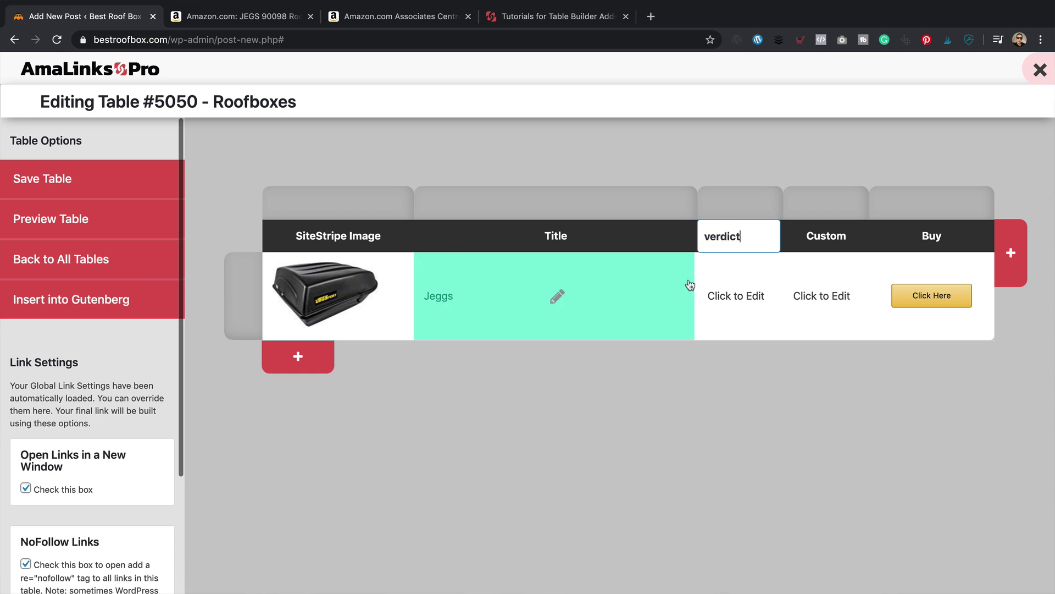
pyautogui.click(736, 295)
pyautogui.write('great!')
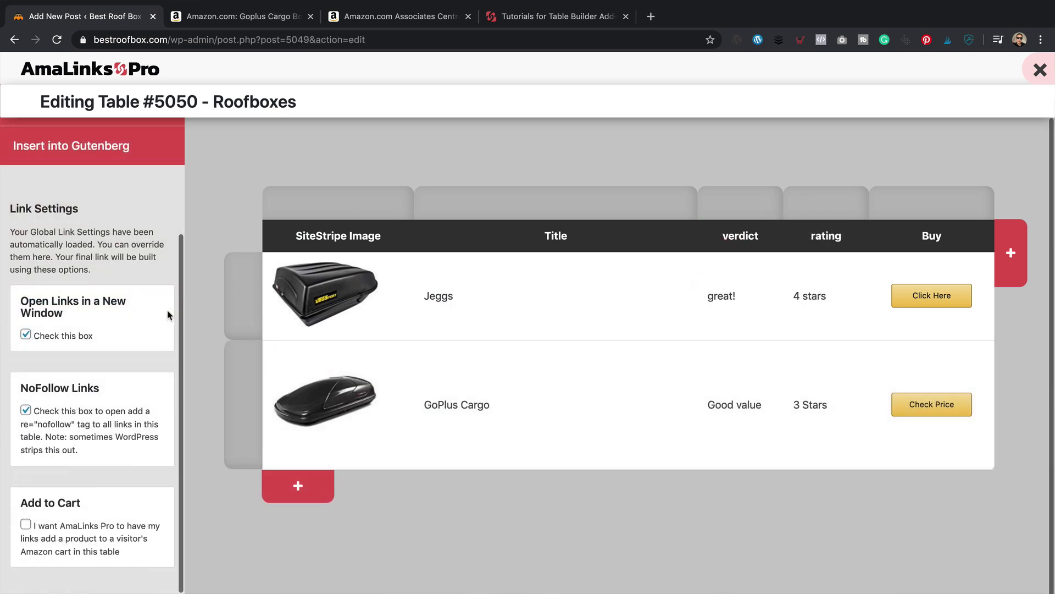
# Insert the Roofboxes table into the post and preview it
pyautogui.scroll(5, 167, 310)
pyautogui.click(113, 298)
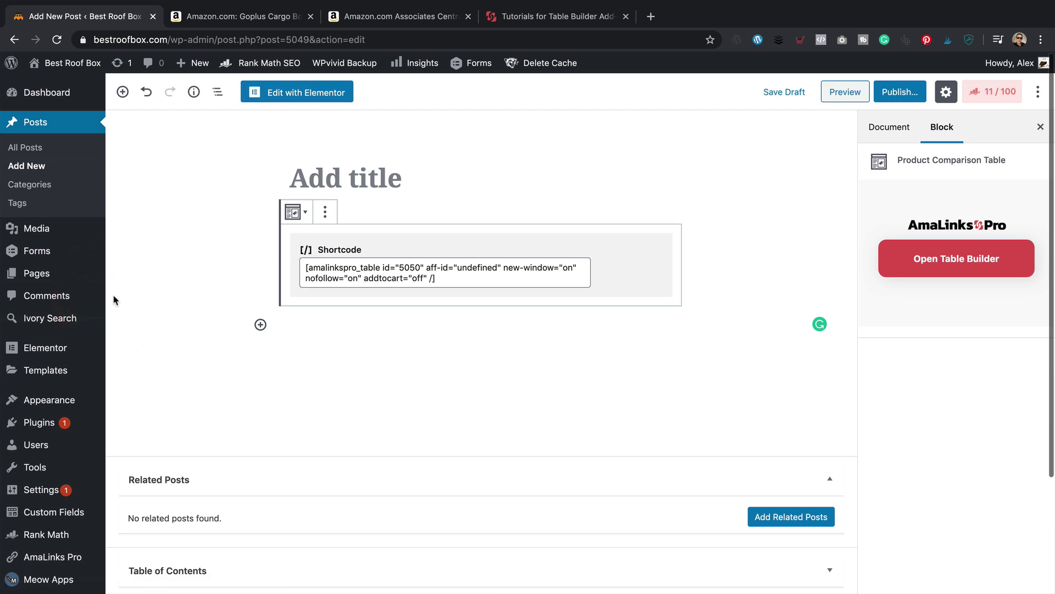
pyautogui.click(845, 91)
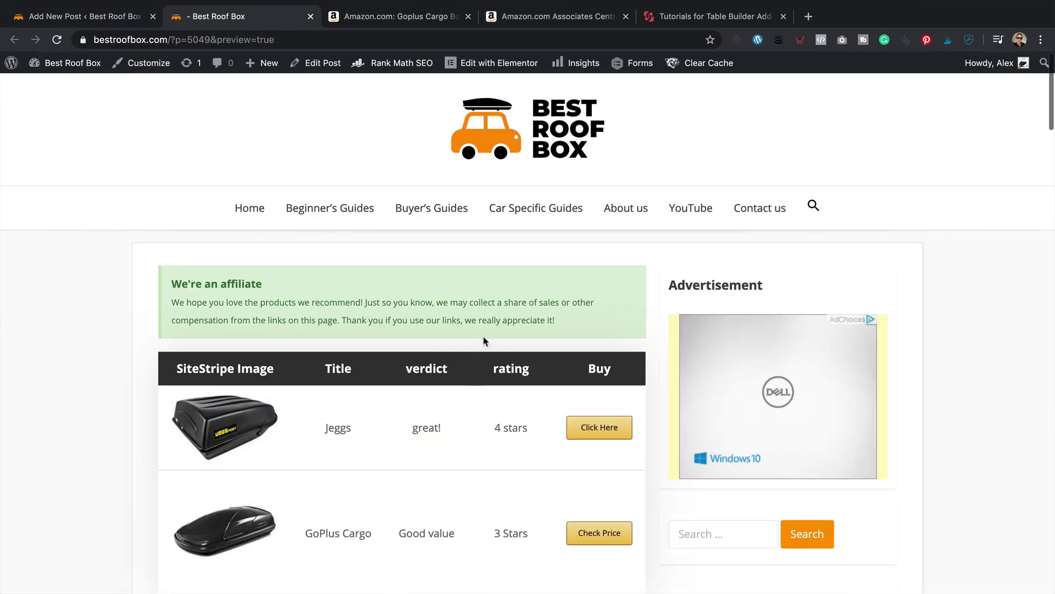
# Scroll the Test post preview down to the AAWP table of five roof boxes
pyautogui.scroll(-3, 482, 328)
pyautogui.scroll(-1, 483, 329)
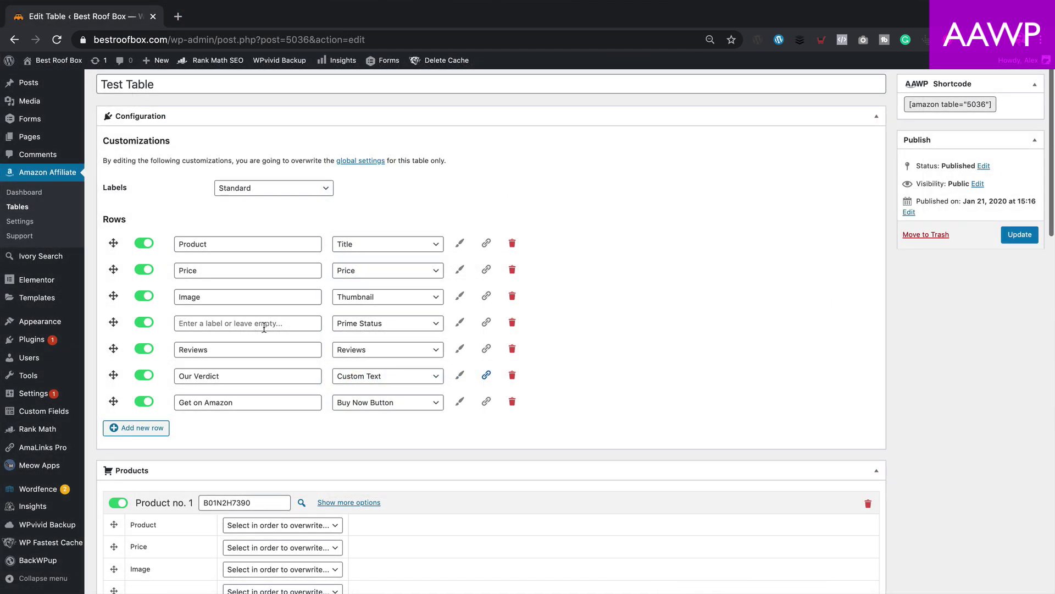
# Search Amazon for 'Thule roof box' and set the chosen result as Product no. 1
pyautogui.click(260, 350)
pyautogui.scroll(-5, 309, 323)
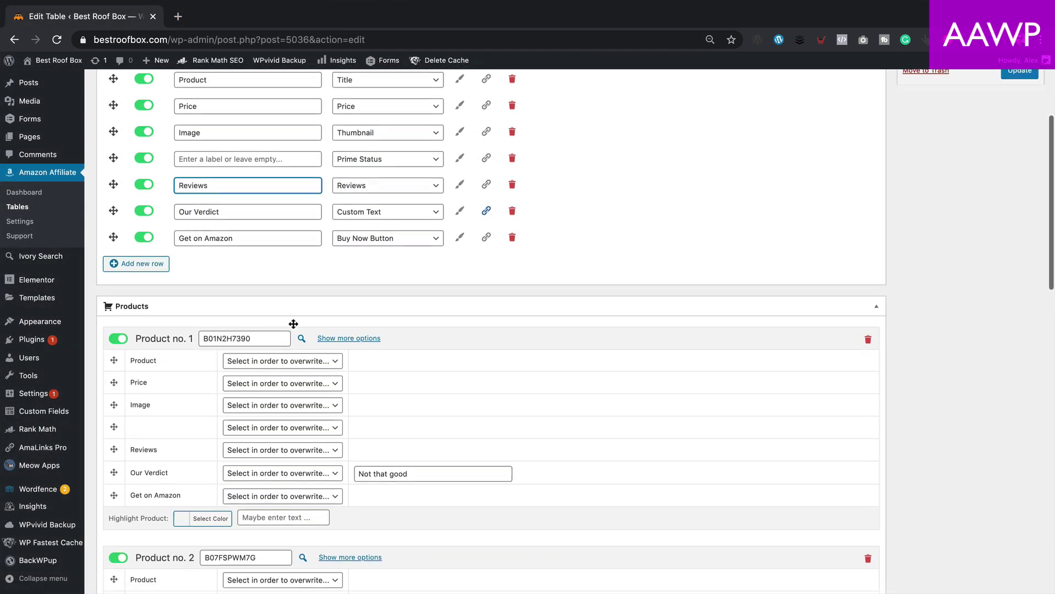
pyautogui.click(303, 231)
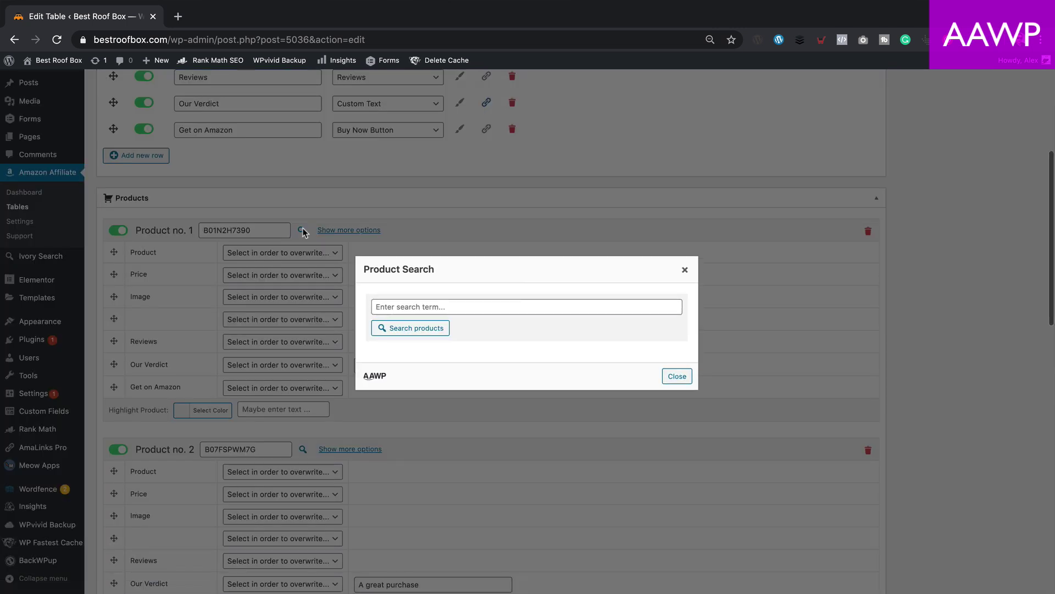
pyautogui.click(465, 307)
pyautogui.write('Thule roof box')
pyautogui.click(419, 327)
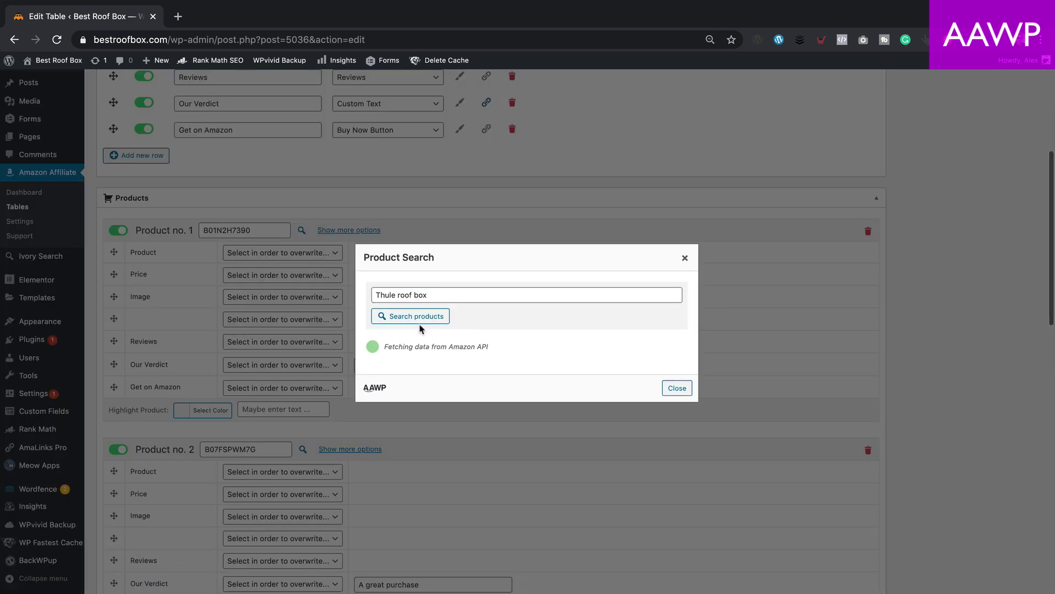
pyautogui.click(410, 341)
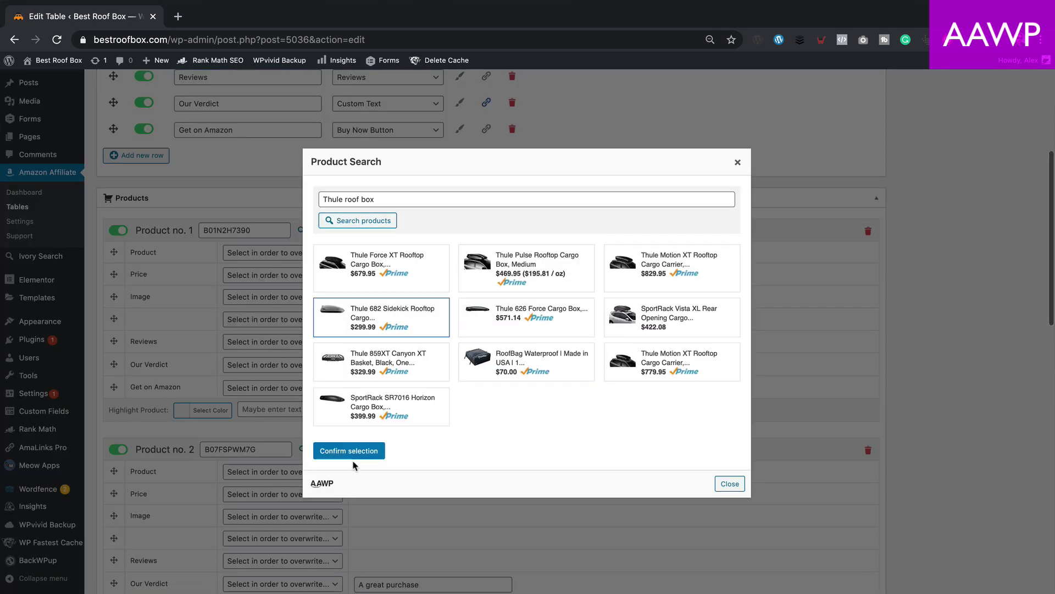
pyautogui.click(352, 514)
pyautogui.click(275, 252)
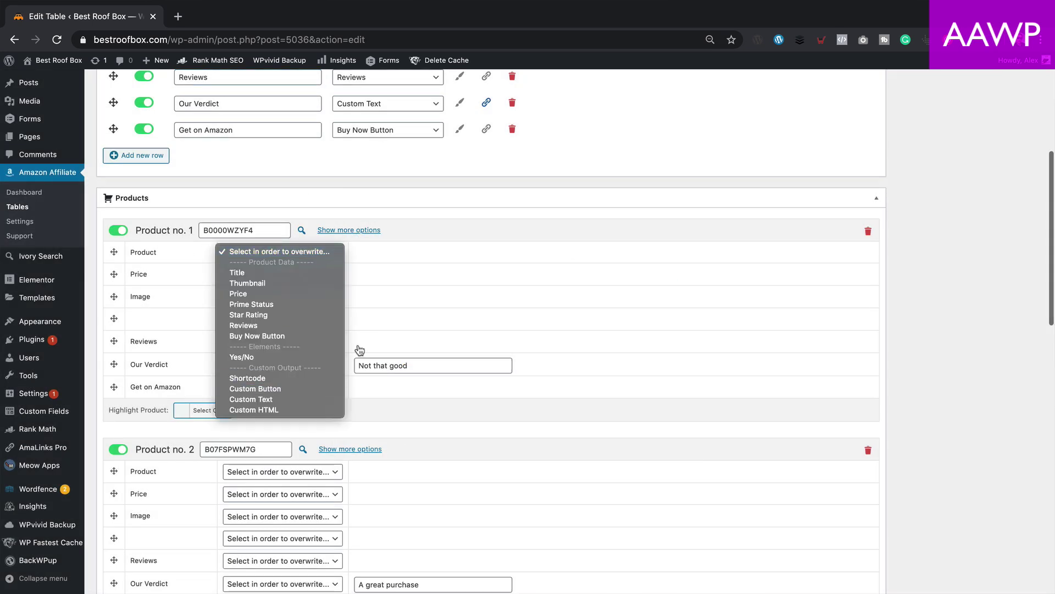
pyautogui.click(320, 438)
# Give Product no. 5 a pink highlight with the text 'Our Favourite!'
pyautogui.scroll(-10, 437, 201)
pyautogui.scroll(-4, 438, 202)
pyautogui.click(207, 509)
pyautogui.scroll(-1, 247, 550)
pyautogui.click(271, 484)
pyautogui.tripleClick(238, 475)
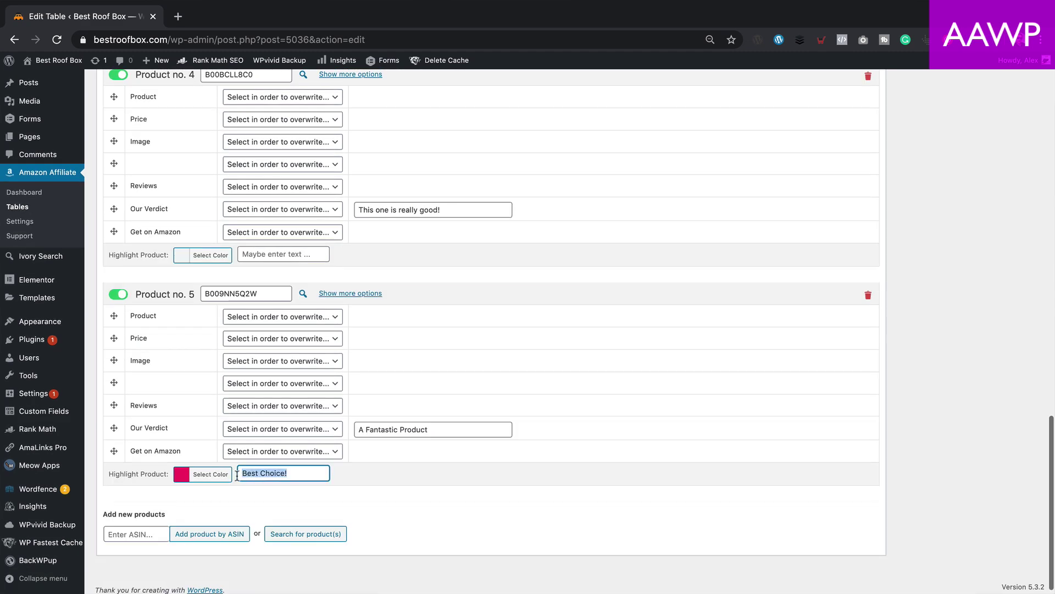
pyautogui.write('Our Favourite!')
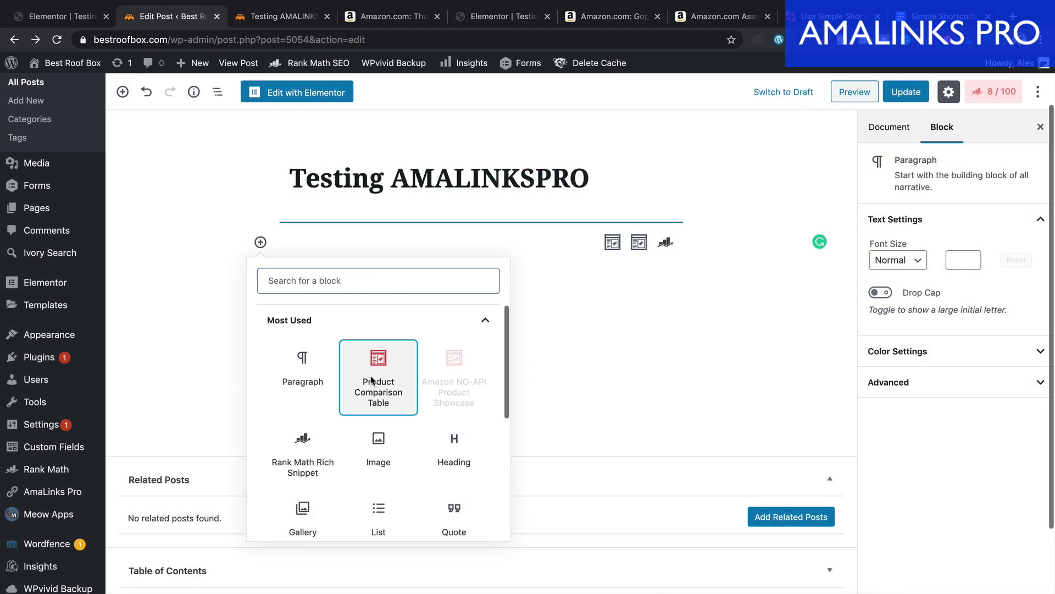
# Add a Product Comparison Table block and open the Roof Box Table for editing
pyautogui.click(374, 380)
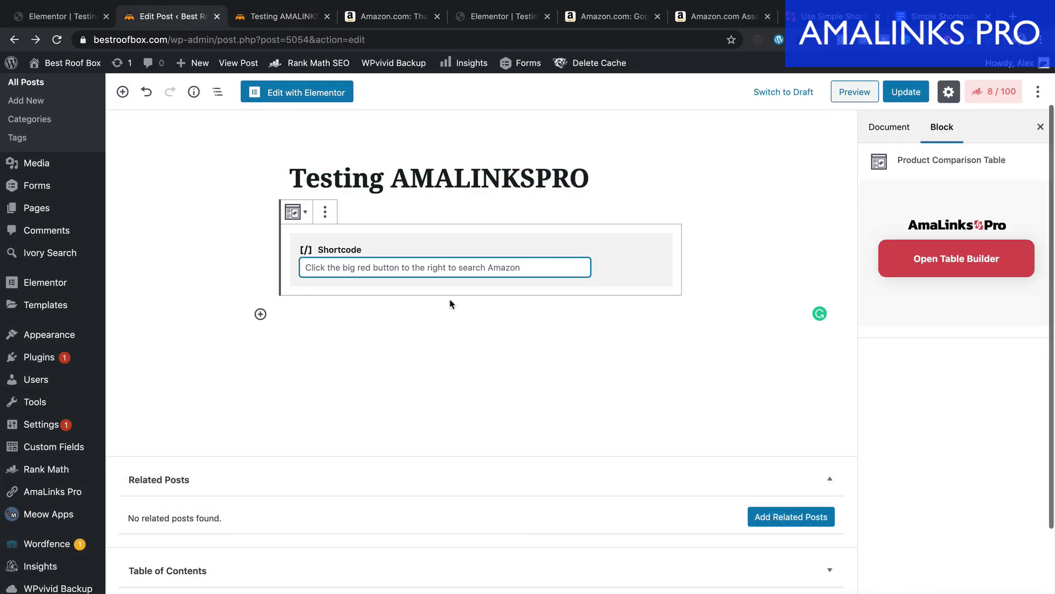
pyautogui.click(954, 256)
pyautogui.scroll(-1, 552, 280)
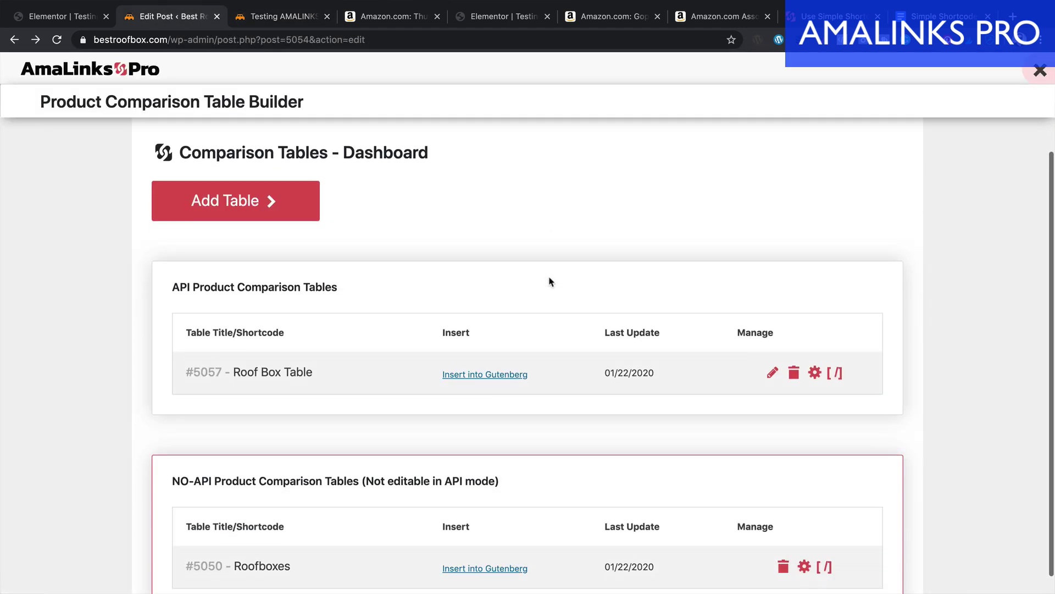
pyautogui.click(773, 374)
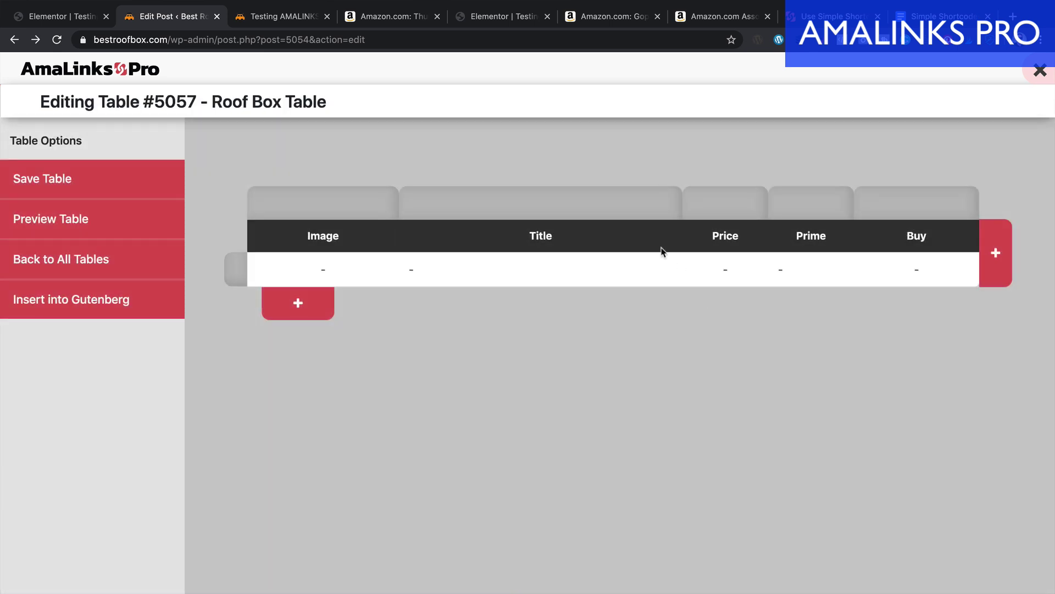
# Search 'thule roof box' and add the Thule Force XT, Pulse and Motion XT boxes
pyautogui.click(298, 303)
pyautogui.click(332, 261)
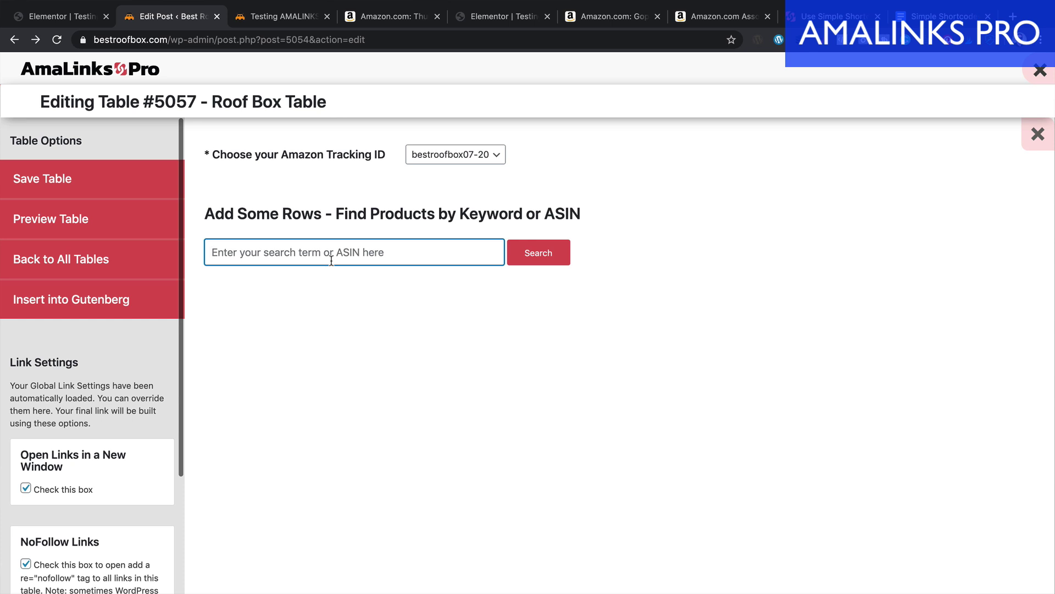
pyautogui.write('thule ')
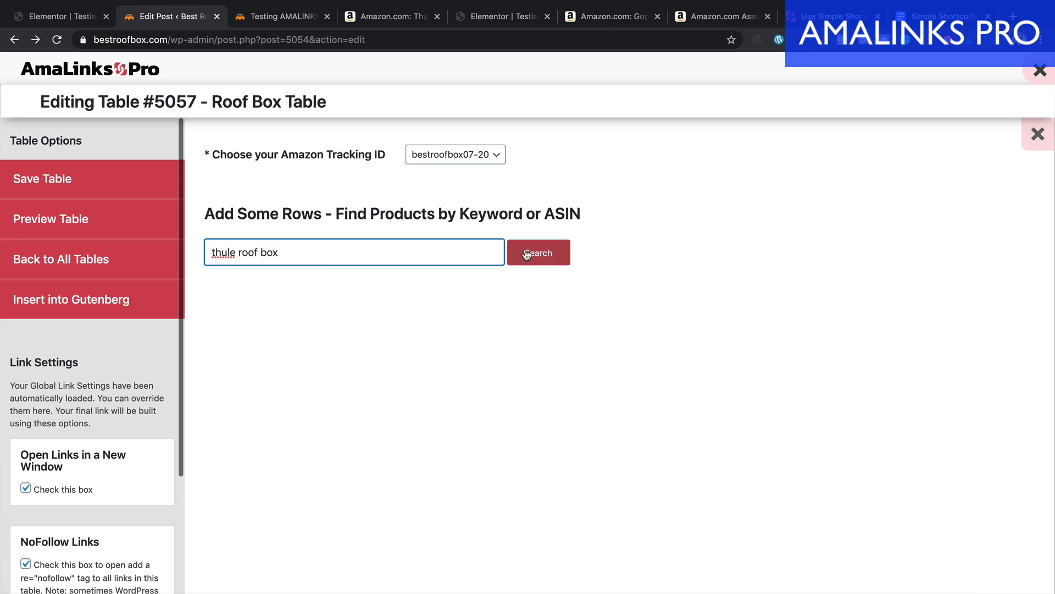
pyautogui.write('roof box')
pyautogui.click(513, 253)
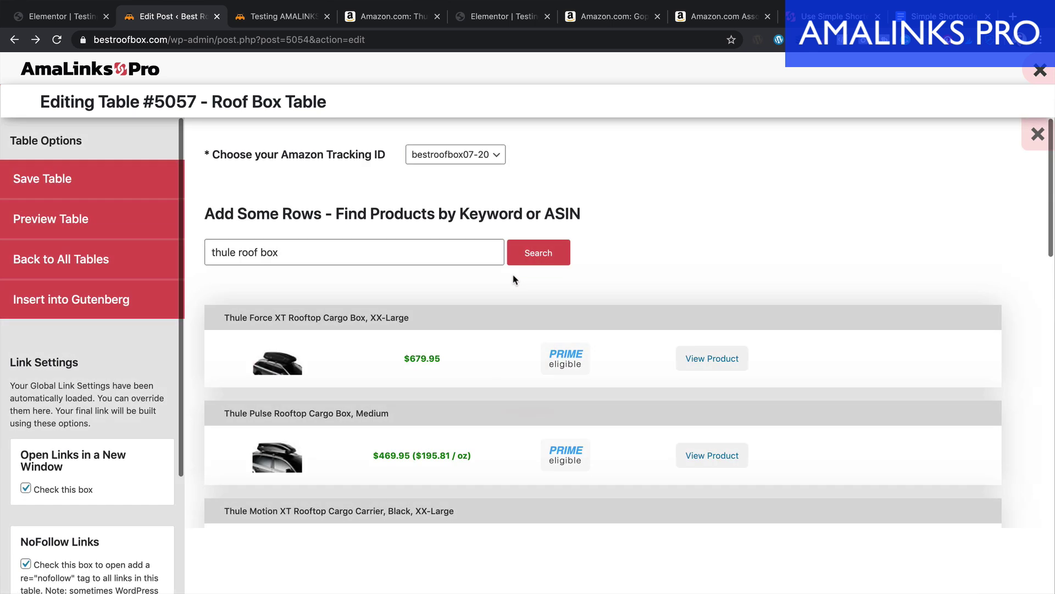
pyautogui.scroll(-2, 512, 280)
pyautogui.click(286, 280)
pyautogui.click(325, 374)
pyautogui.click(362, 474)
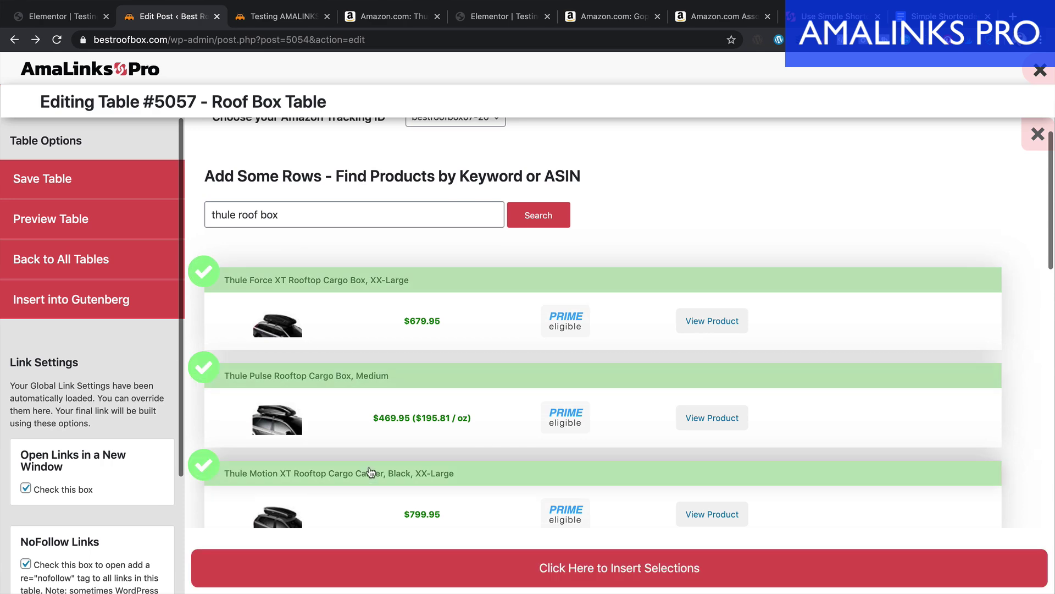
pyautogui.scroll(-5, 363, 474)
pyautogui.click(471, 576)
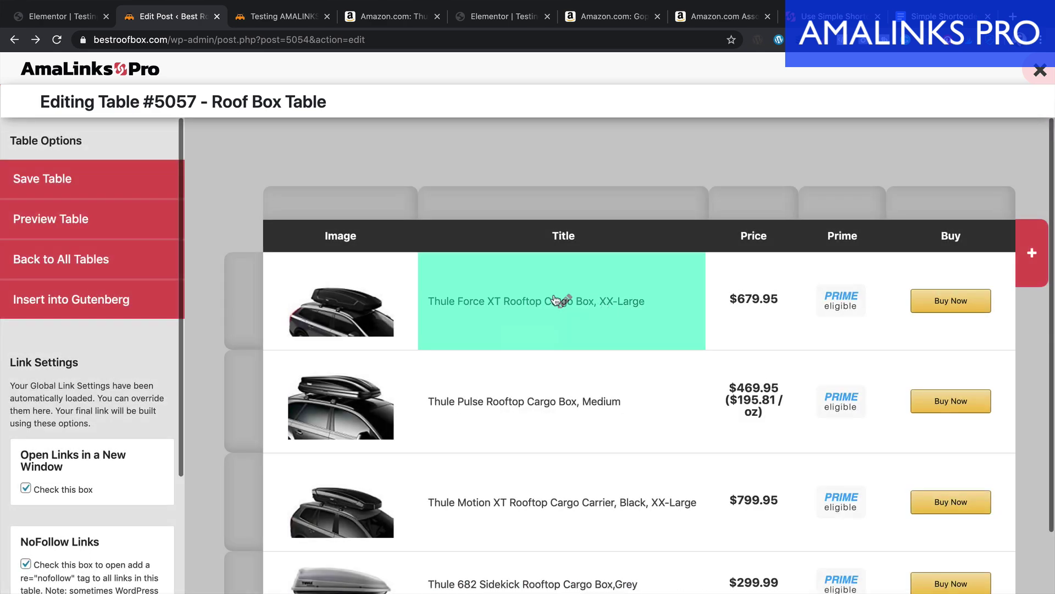
# Save the Roof Box Table and insert it into the post as [amalinkspro_table id="5057"]
pyautogui.click(556, 300)
pyautogui.click(559, 406)
pyautogui.click(765, 361)
pyautogui.scroll(-3, 764, 341)
pyautogui.scroll(3, 749, 308)
pyautogui.click(34, 176)
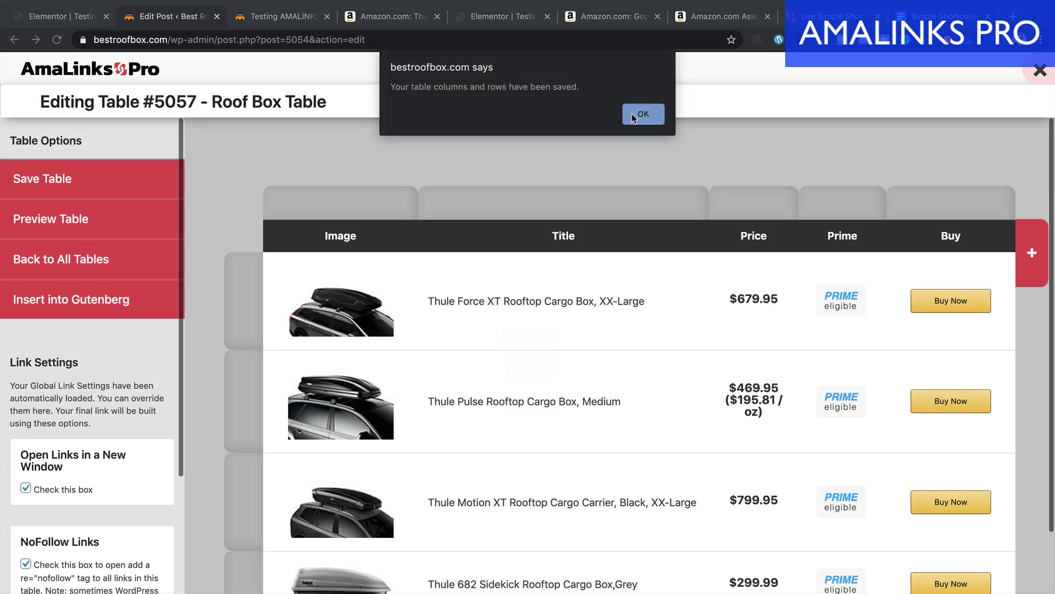
pyautogui.click(633, 118)
pyautogui.click(72, 299)
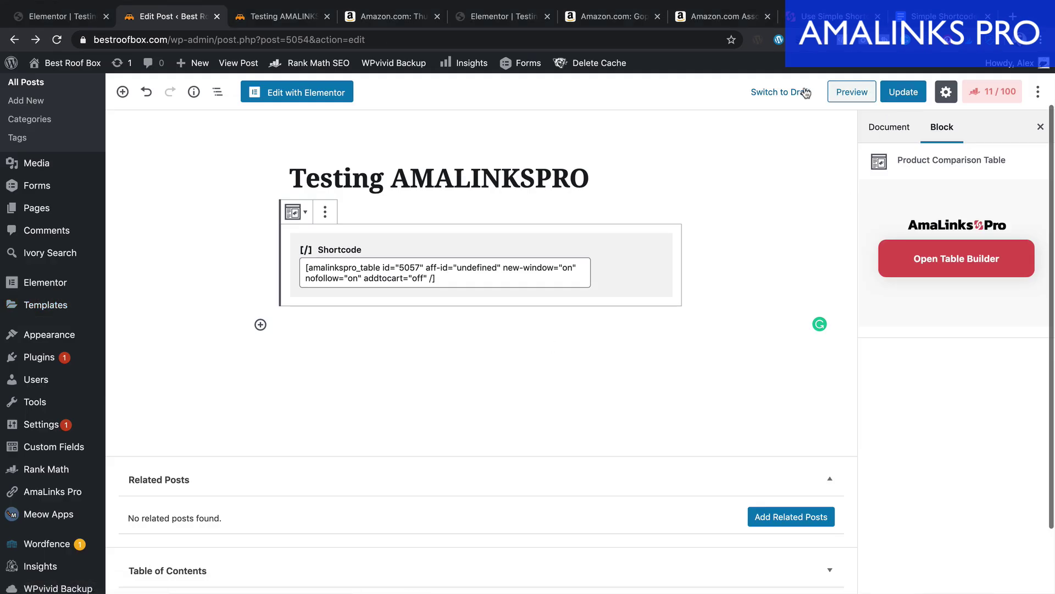
# Preview the post and scroll to the four-row Thule table priced $299.99–$799.95
pyautogui.click(843, 92)
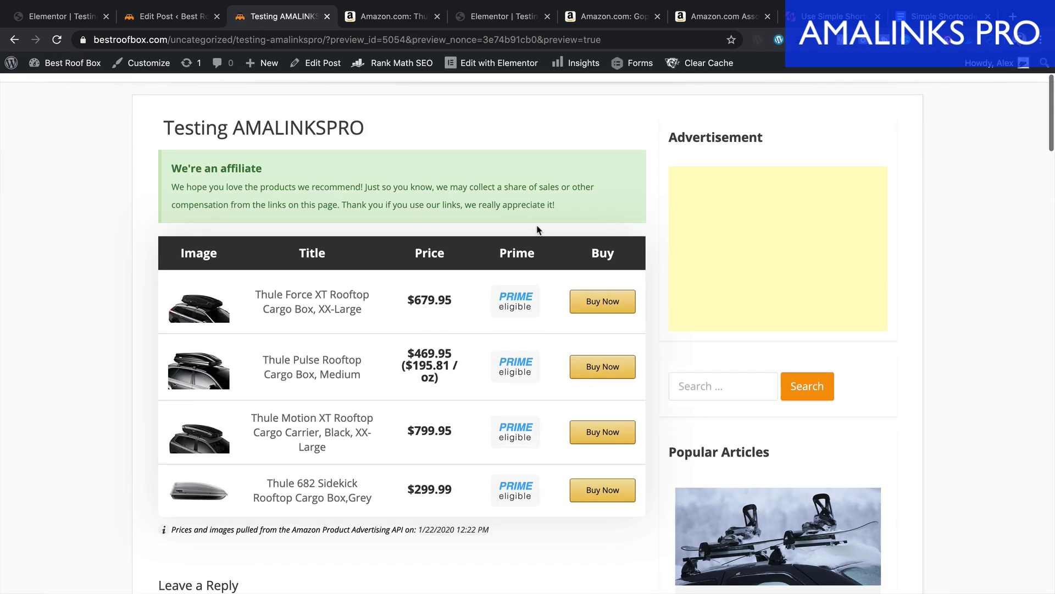
pyautogui.scroll(-1, 538, 229)
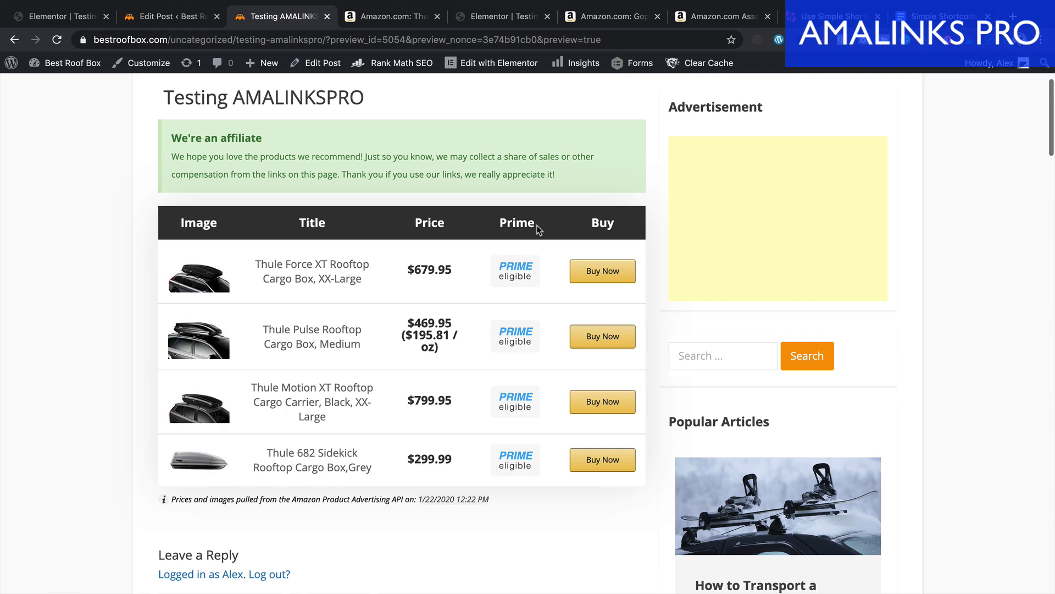